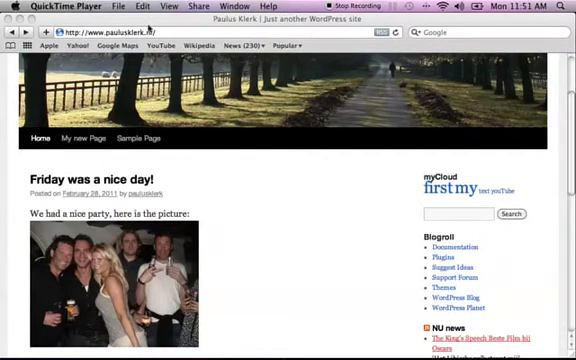
# Bring the Safari window with the WordPress blog in front of QuickTime Player
pyautogui.click(171, 20)
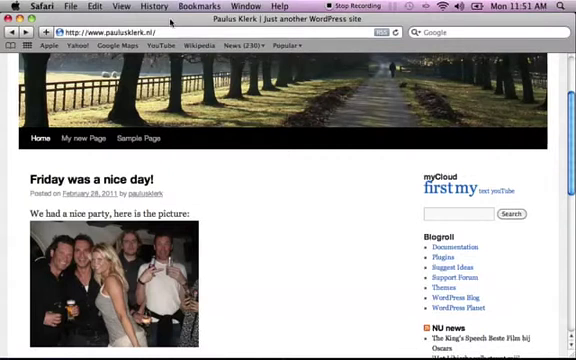
# Replace the WordPress address with validator.w3.org and load it
pyautogui.click(160, 33)
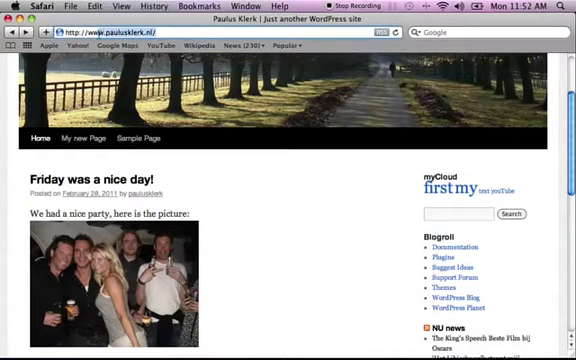
pyautogui.write('http://validator.w3.org')
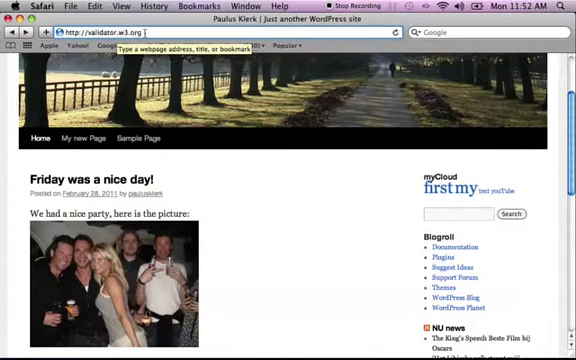
pyautogui.press('Return')
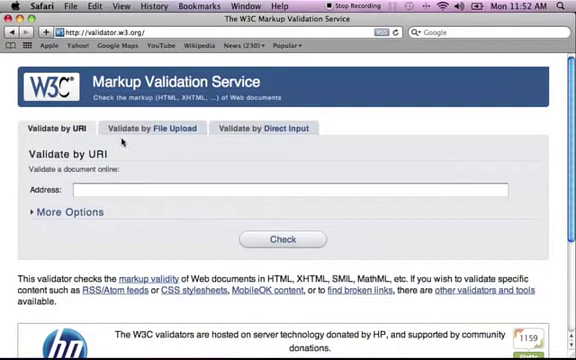
pyautogui.click(103, 193)
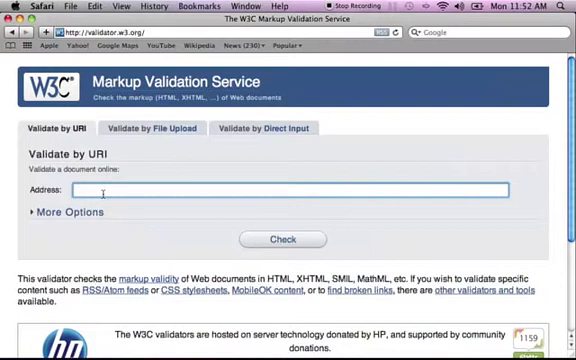
pyautogui.write('ww.pau')
pyautogui.write('luskle')
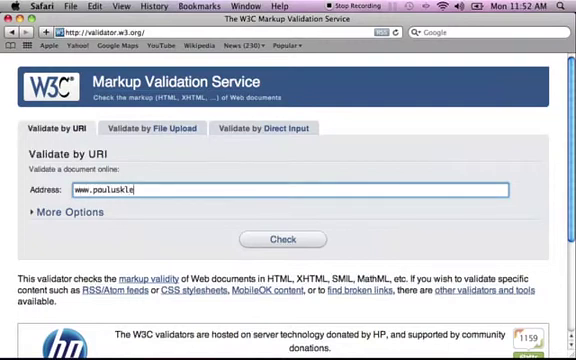
pyautogui.write('rk.nl')
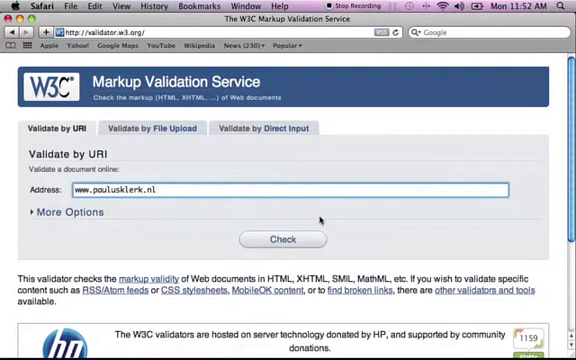
pyautogui.click(307, 243)
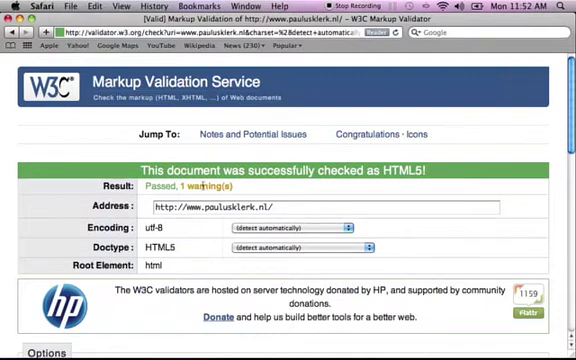
pyautogui.scroll(-5, 430, 265)
pyautogui.scroll(-2, 430, 265)
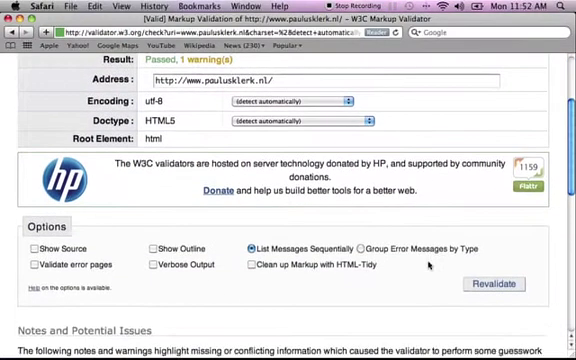
pyautogui.scroll(-5, 430, 265)
pyautogui.scroll(-2, 430, 265)
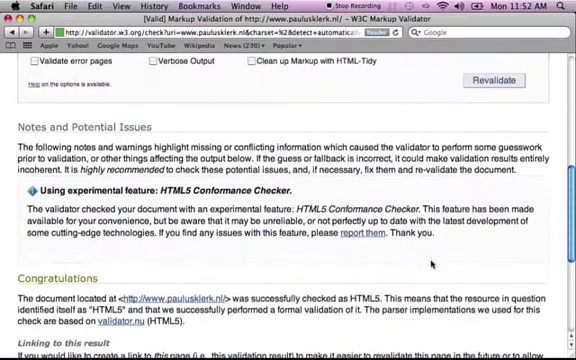
pyautogui.scroll(4, 431, 264)
pyautogui.scroll(4, 432, 262)
pyautogui.scroll(1, 433, 264)
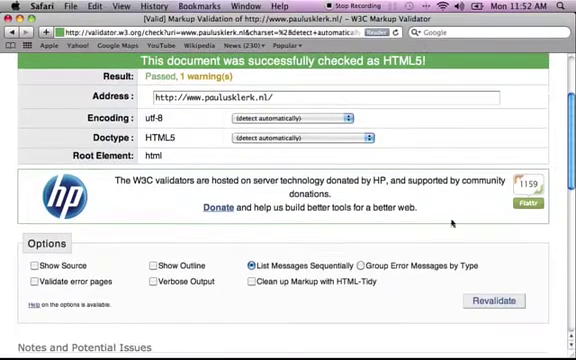
pyautogui.scroll(1, 303, 176)
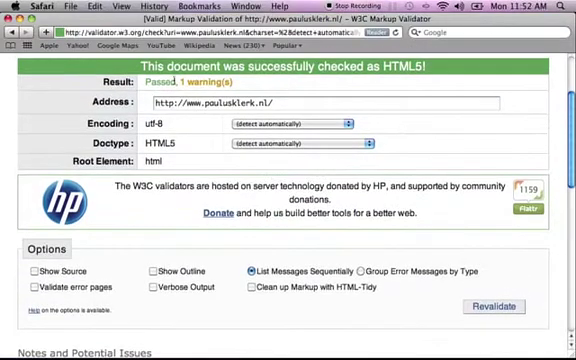
pyautogui.scroll(2, 328, 193)
pyautogui.scroll(2, 343, 193)
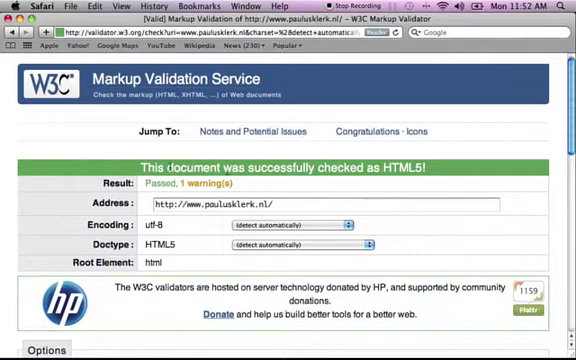
pyautogui.scroll(-5, 319, 139)
pyautogui.scroll(-2, 319, 139)
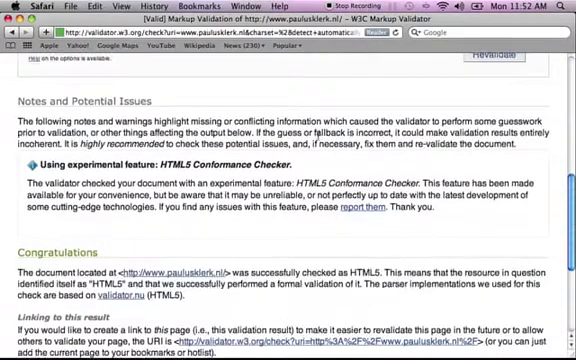
pyautogui.scroll(-4, 319, 139)
pyautogui.scroll(3, 319, 139)
pyautogui.scroll(3, 319, 138)
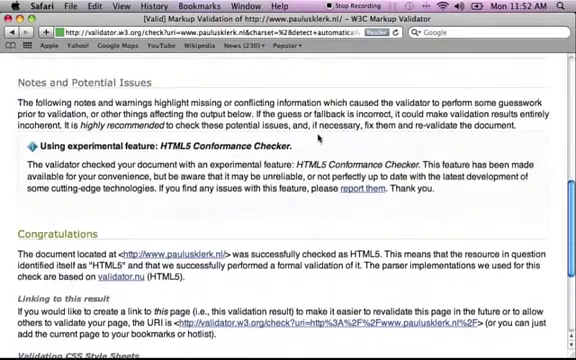
pyautogui.scroll(3, 222, 132)
pyautogui.scroll(1, 222, 132)
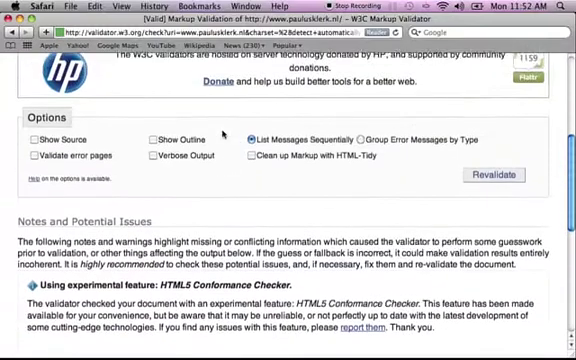
pyautogui.scroll(-1, 222, 132)
pyautogui.scroll(-1, 223, 133)
pyautogui.scroll(-1, 222, 132)
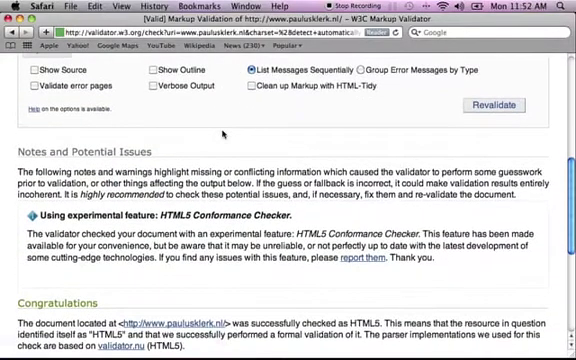
pyautogui.scroll(-3, 222, 133)
pyautogui.scroll(-2, 222, 133)
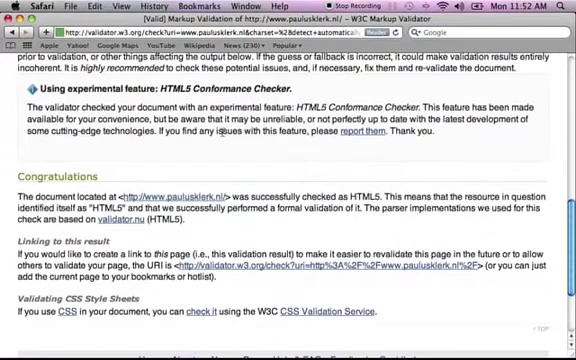
pyautogui.scroll(10, 222, 132)
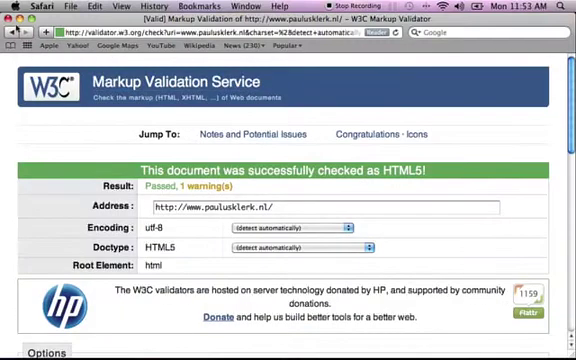
pyautogui.click(10, 32)
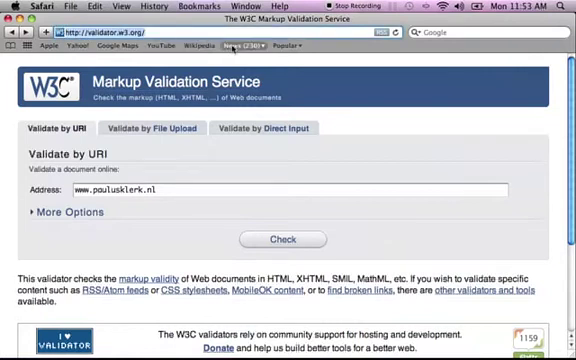
# Reopen the autocompleted Paulus Klerk WordPress site and go to its 'My first YouTube video' post
pyautogui.press('super+l')
pyautogui.write('paulusklerk.nl/')
pyautogui.press('Return')
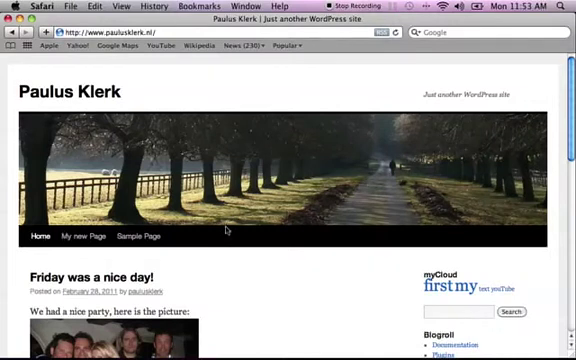
pyautogui.scroll(-5, 269, 250)
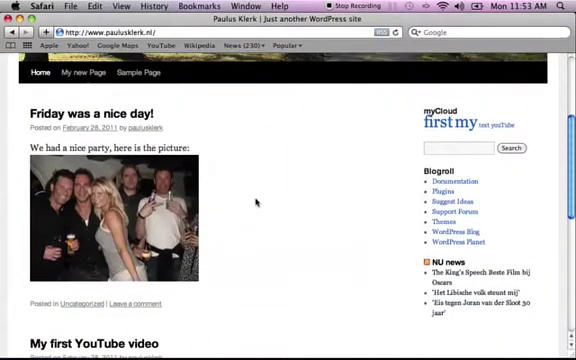
pyautogui.scroll(-2, 284, 200)
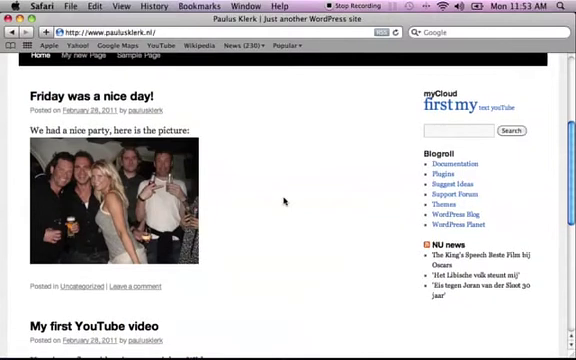
pyautogui.scroll(-2, 280, 201)
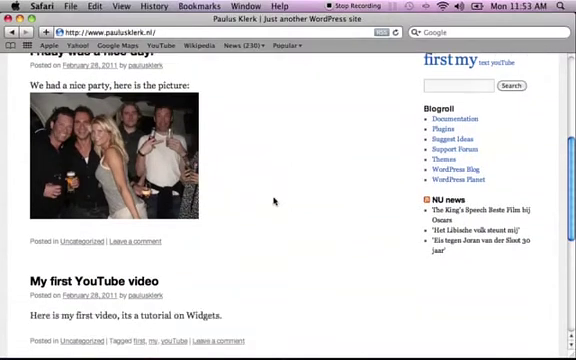
pyautogui.scroll(-2, 270, 202)
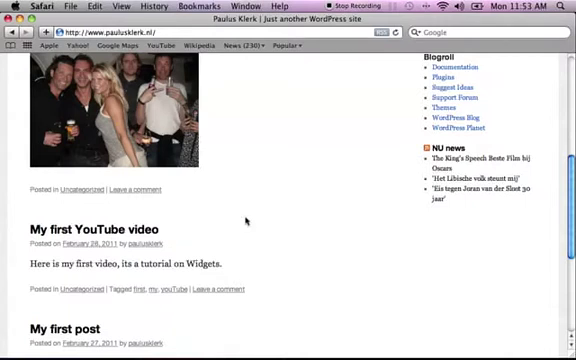
pyautogui.click(68, 231)
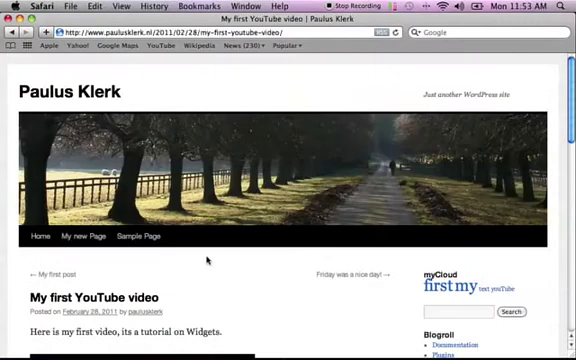
pyautogui.scroll(-3, 248, 261)
pyautogui.scroll(-2, 253, 261)
pyautogui.scroll(-2, 255, 261)
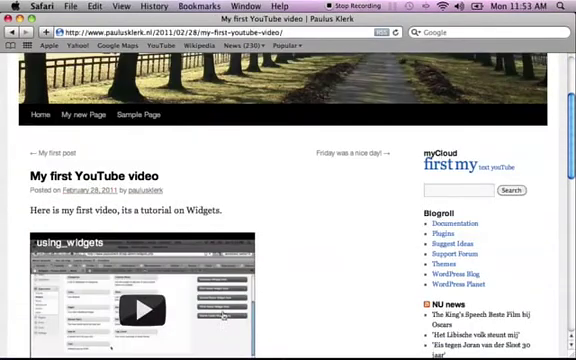
pyautogui.scroll(-3, 332, 294)
pyautogui.scroll(-2, 332, 288)
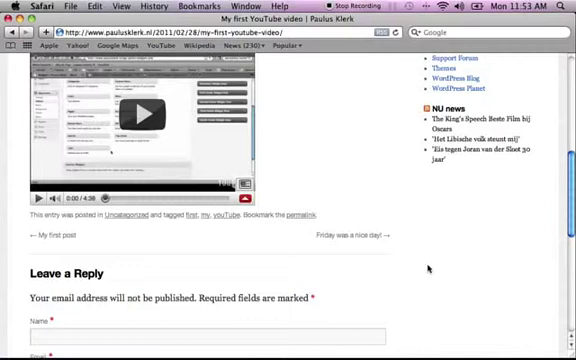
pyautogui.scroll(4, 383, 248)
pyautogui.scroll(4, 383, 248)
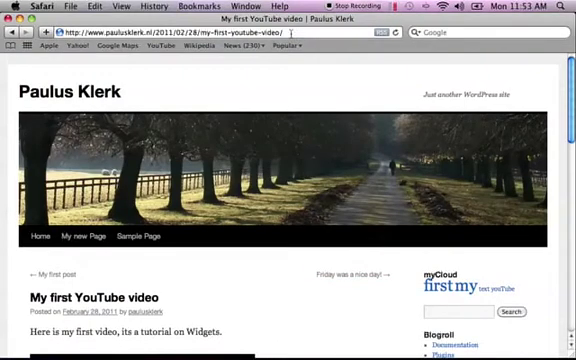
# Select the full web address of the 'My first YouTube video' post page
pyautogui.moveTo(290, 33); pyautogui.dragTo(59, 33)
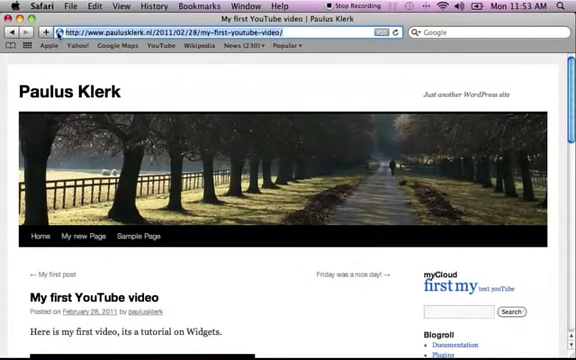
pyautogui.write('ww')
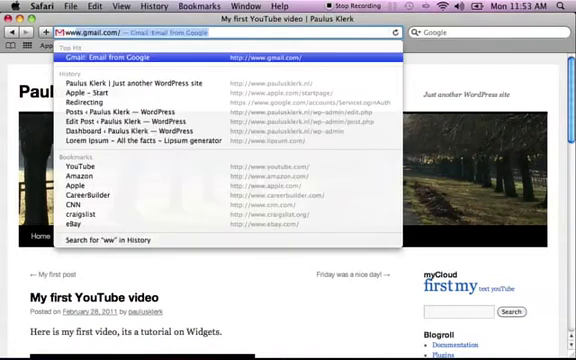
pyautogui.write('.')
# Enter validator.w3.org in the address bar, correcting the misspelled domain until it loads
pyautogui.press('BackSpace')
pyautogui.press('BackSpace')
pyautogui.write('w')
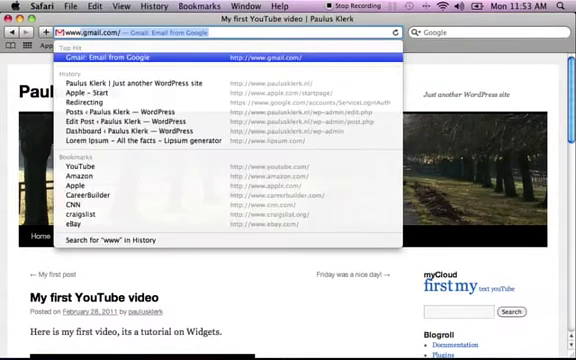
pyautogui.write('.')
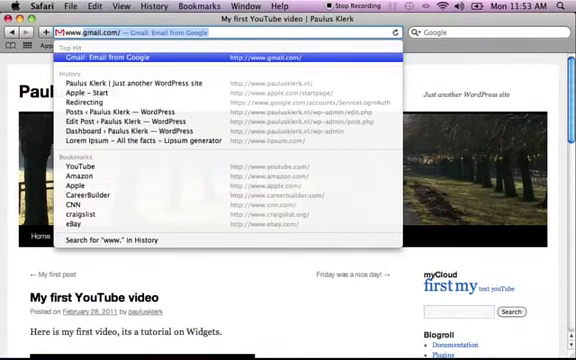
pyautogui.write('w3')
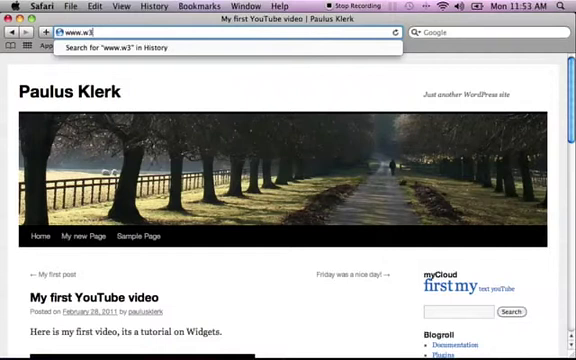
pyautogui.write('c')
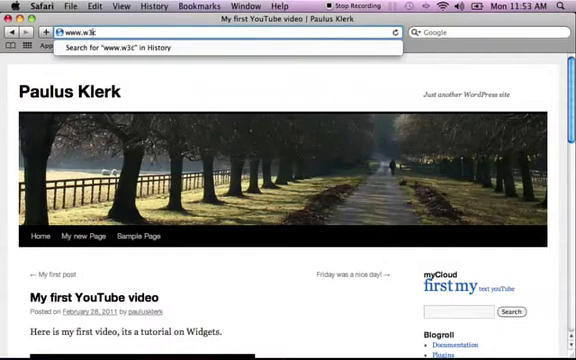
pyautogui.press('BackSpace')
pyautogui.press('BackSpace')
pyautogui.press('BackSpace')
pyautogui.write('va')
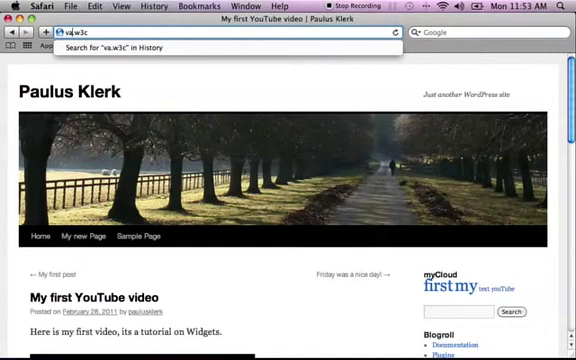
pyautogui.write('lida')
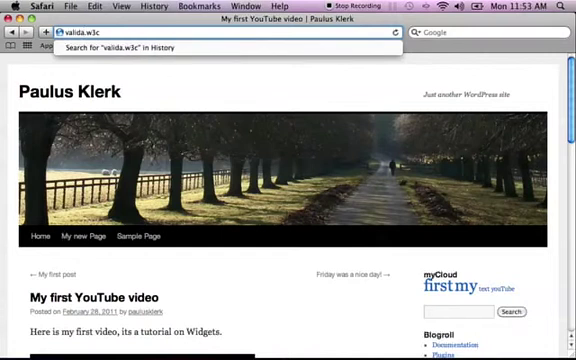
pyautogui.write('to')
pyautogui.press('Delete')
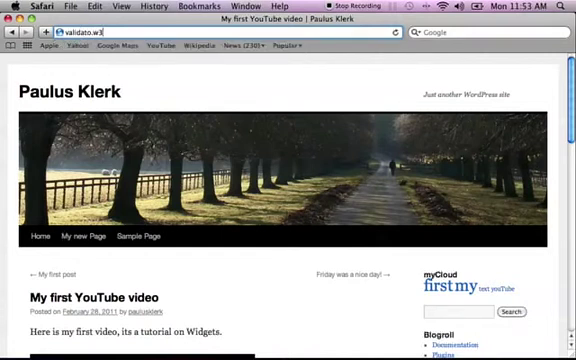
pyautogui.write('.org')
pyautogui.press('Return')
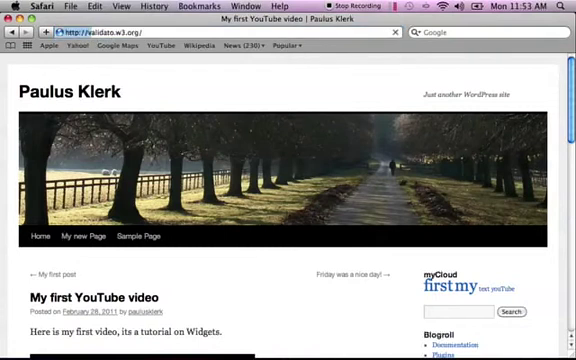
pyautogui.click(113, 32)
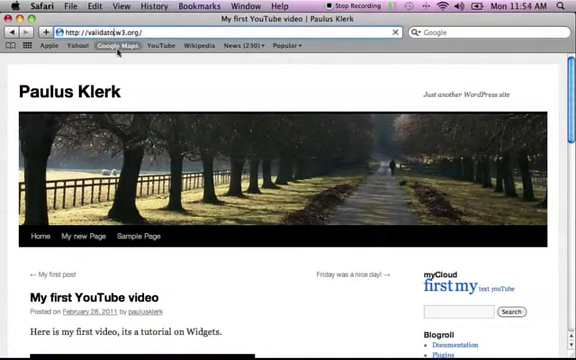
pyautogui.press('BackSpace')
pyautogui.write('r')
pyautogui.press('Return')
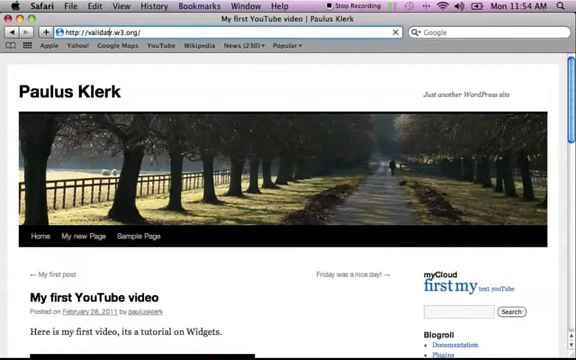
pyautogui.write('o')
pyautogui.press('Return')
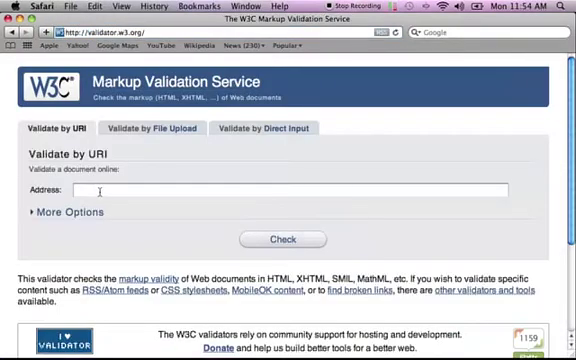
# Validate the pasted YouTube post URL, getting 6 errors and 1 warning as HTML5
pyautogui.click(100, 191)
pyautogui.write('http://www.paulusklerk.nl/2011/02/28/my-first-youtube-video/')
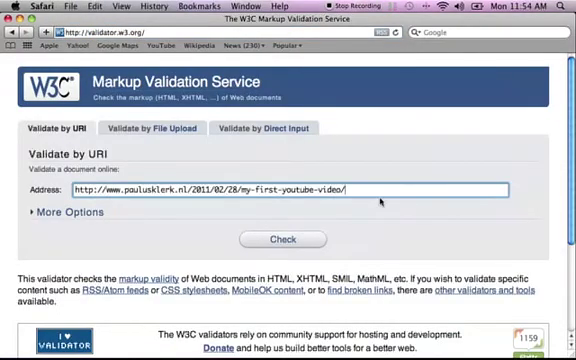
pyautogui.click(280, 239)
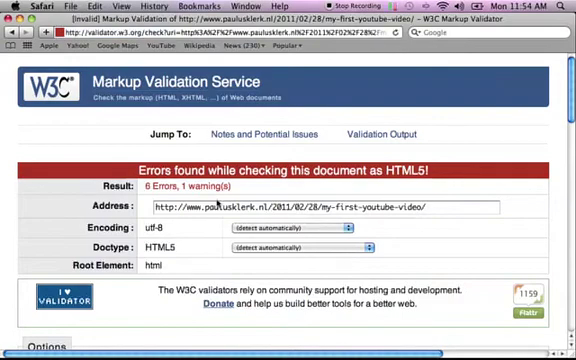
pyautogui.scroll(-1, 357, 235)
pyautogui.scroll(-5, 357, 235)
pyautogui.scroll(-10, 357, 235)
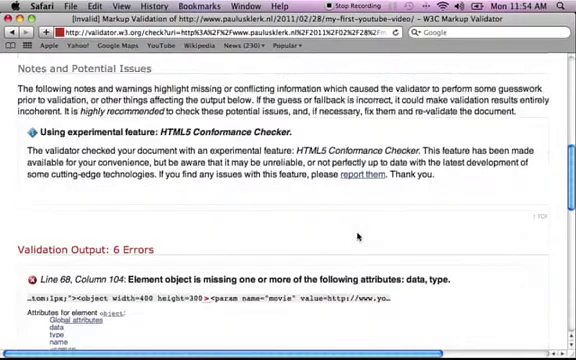
pyautogui.scroll(1, 357, 236)
pyautogui.scroll(3, 357, 236)
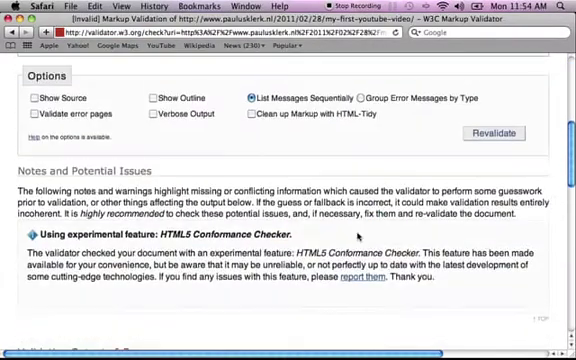
pyautogui.scroll(1, 357, 236)
pyautogui.scroll(5, 357, 236)
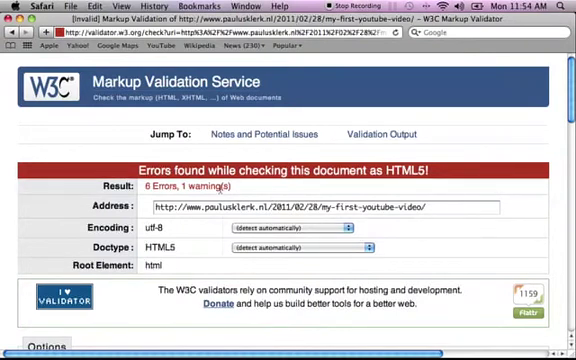
pyautogui.scroll(-1, 186, 200)
pyautogui.scroll(-5, 206, 198)
pyautogui.scroll(-1, 206, 197)
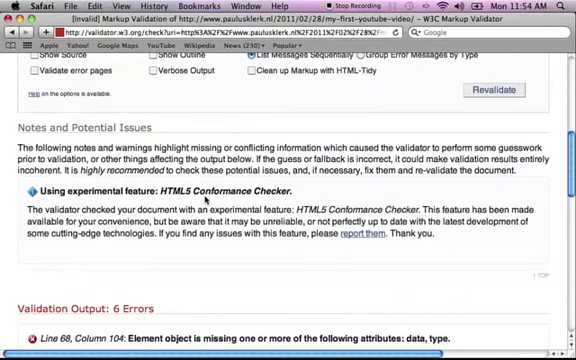
pyautogui.scroll(-3, 206, 200)
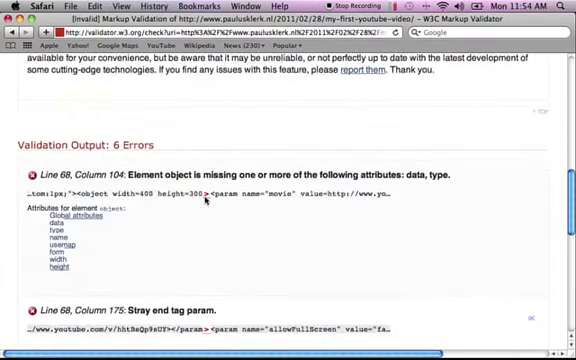
pyautogui.scroll(-2, 206, 197)
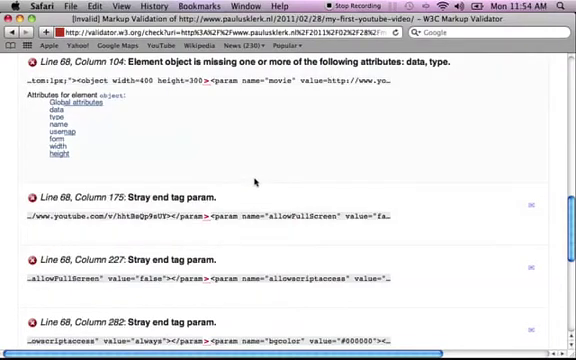
pyautogui.scroll(-3, 255, 181)
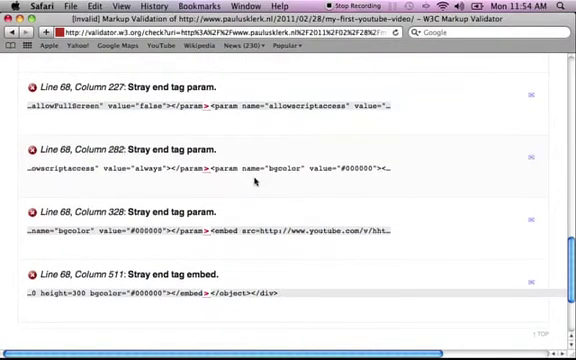
pyautogui.scroll(15, 255, 181)
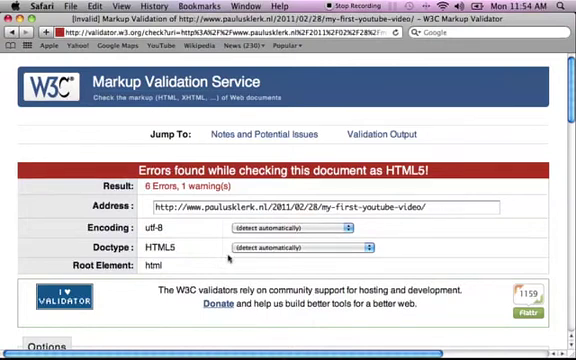
# Revalidate with nu.nl as the address and highlight its 114 errors, 100 warnings result
pyautogui.moveTo(205, 208); pyautogui.dragTo(430, 208)
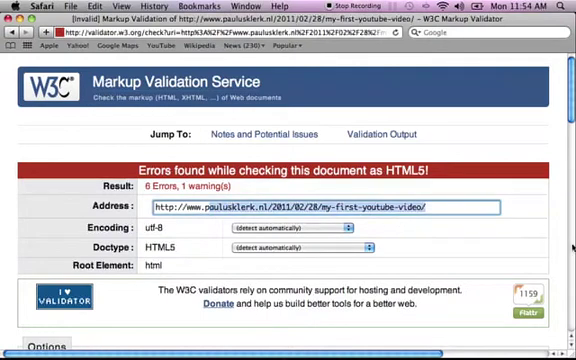
pyautogui.press('BackSpace')
pyautogui.write('nu')
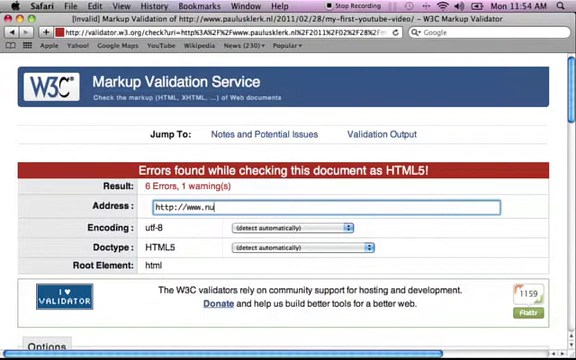
pyautogui.write('.nl')
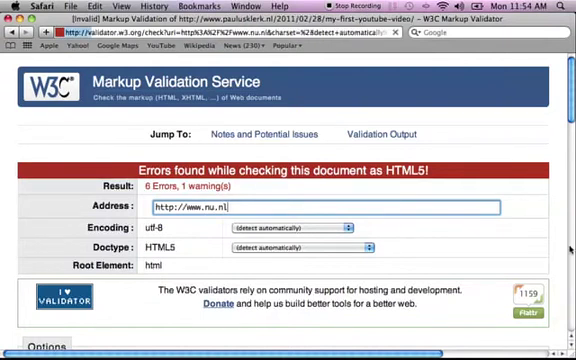
pyautogui.press('Return')
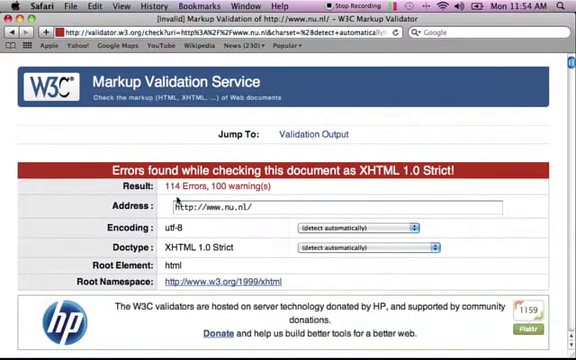
pyautogui.moveTo(167, 186); pyautogui.dragTo(265, 187)
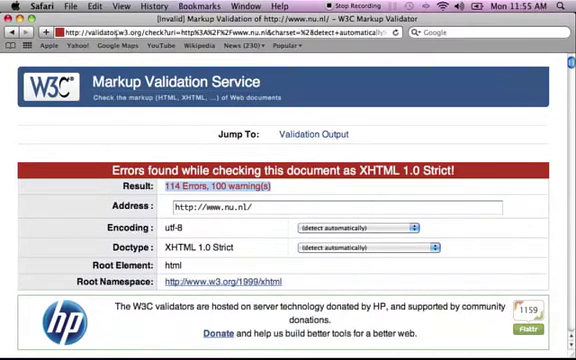
pyautogui.moveTo(120, 32); pyautogui.dragTo(473, 57)
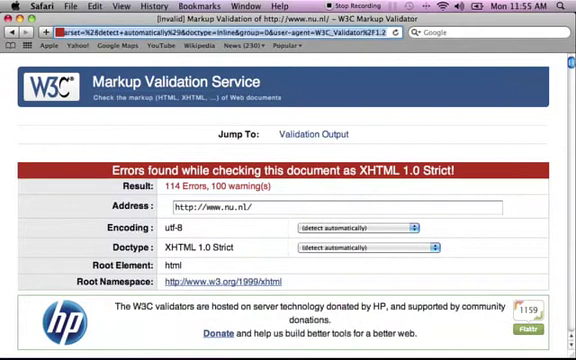
pyautogui.write('paulusklerk.nl/')
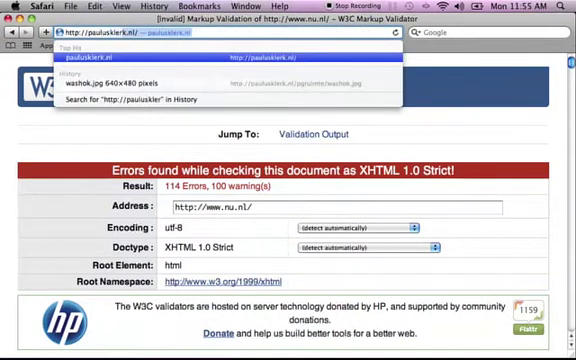
# Load the Paulus Klerk WordPress homepage, browse its first post and sidebar, and select the address
pyautogui.press('Return')
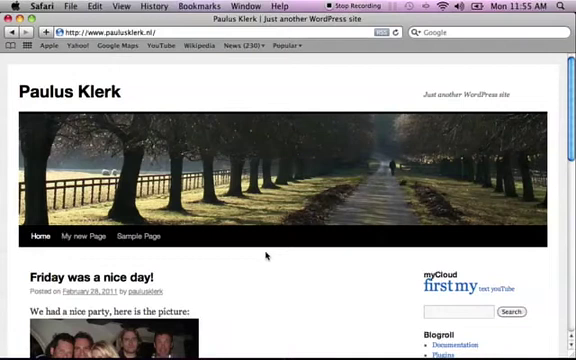
pyautogui.scroll(-2, 265, 257)
pyautogui.scroll(-4, 265, 257)
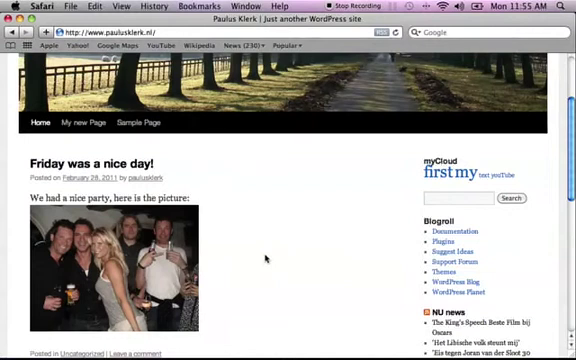
pyautogui.scroll(3, 265, 259)
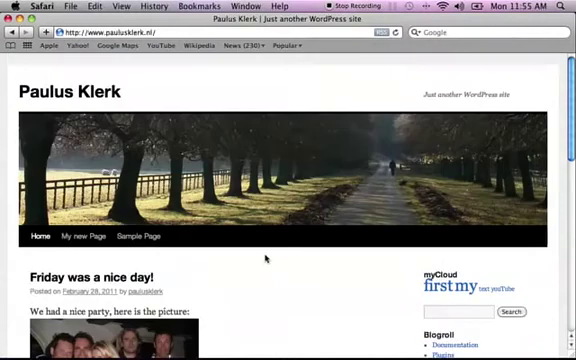
pyautogui.click(90, 32)
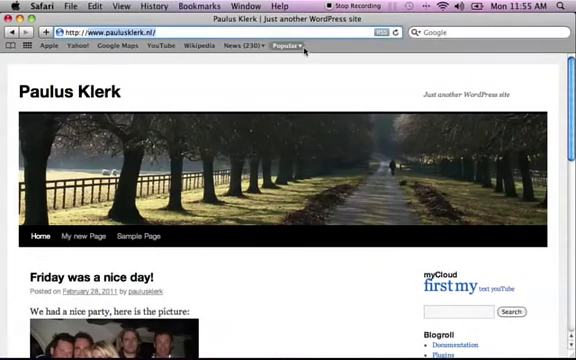
pyautogui.write('validator.w3.org/')
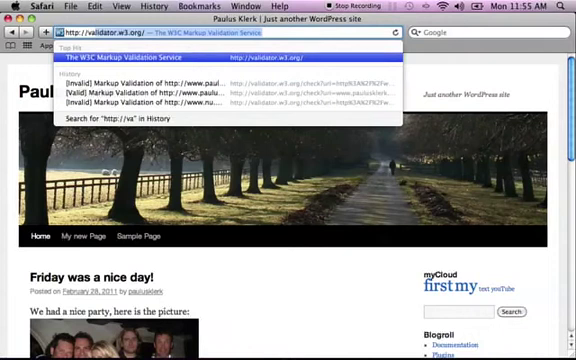
# Load validator.w3.org and view File Upload and Direct Input, ending on Validate by URI
pyautogui.press('Return')
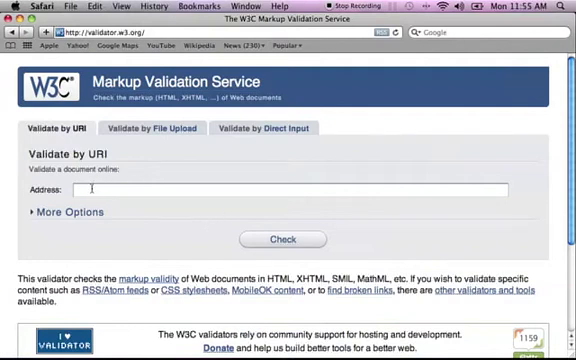
pyautogui.click(157, 131)
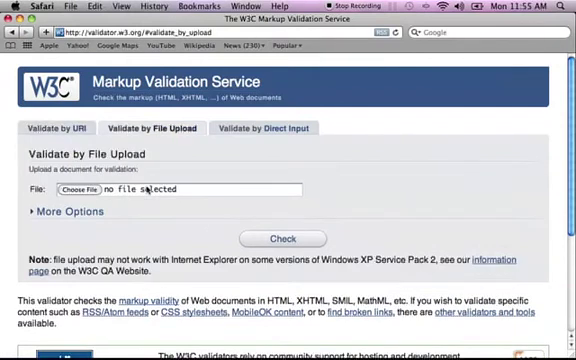
pyautogui.click(244, 131)
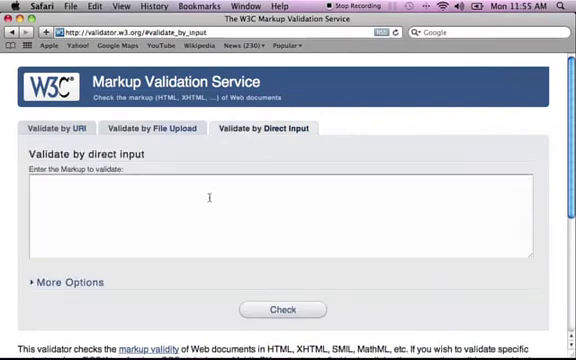
pyautogui.click(106, 195)
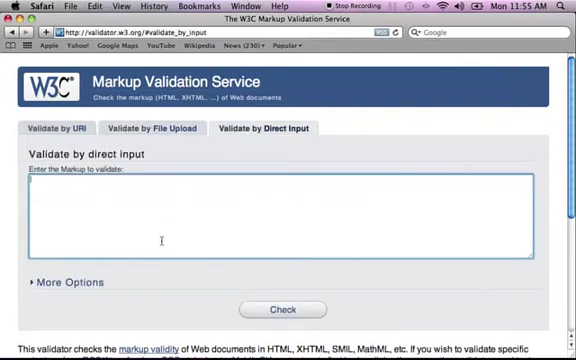
pyautogui.click(38, 130)
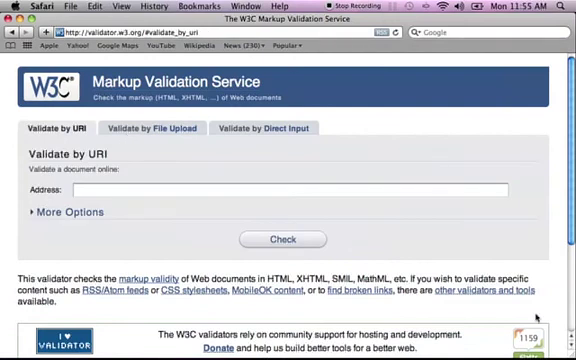